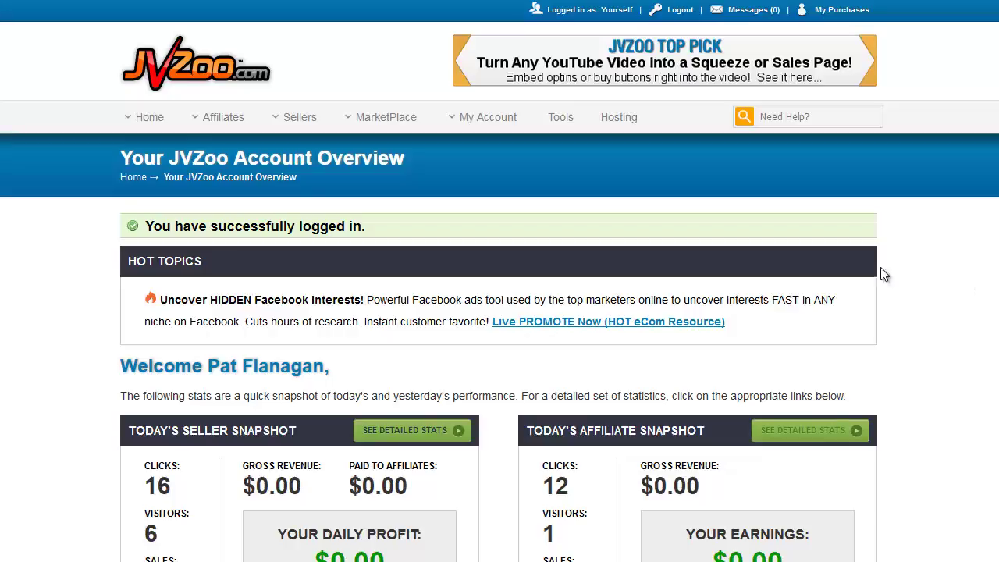
- Bring up the My Account dropdown menu from the Account Overview page
mouse_move(500, 129)
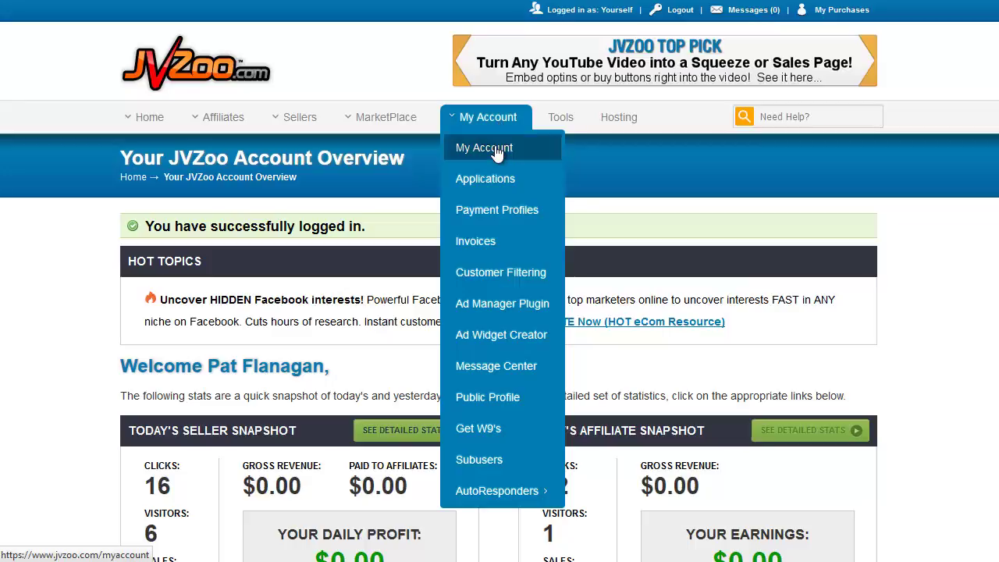
- Open the My Account info page, highlight the PayPal and mailing addresses, and scroll down
click(499, 152)
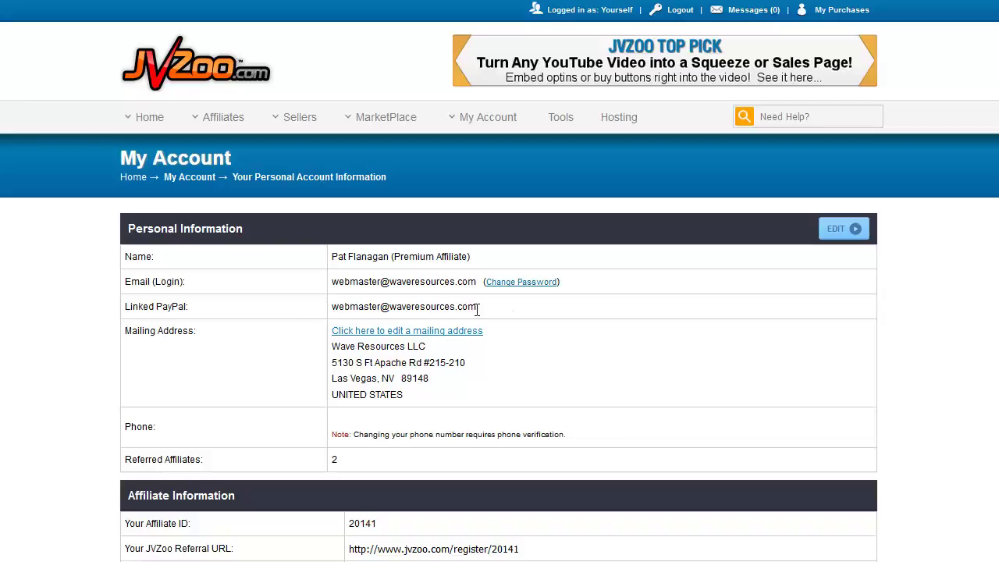
drag(477, 309, 332, 310)
click(499, 330)
drag(332, 349, 434, 402)
click(552, 375)
scroll(383, 394, down, 1)
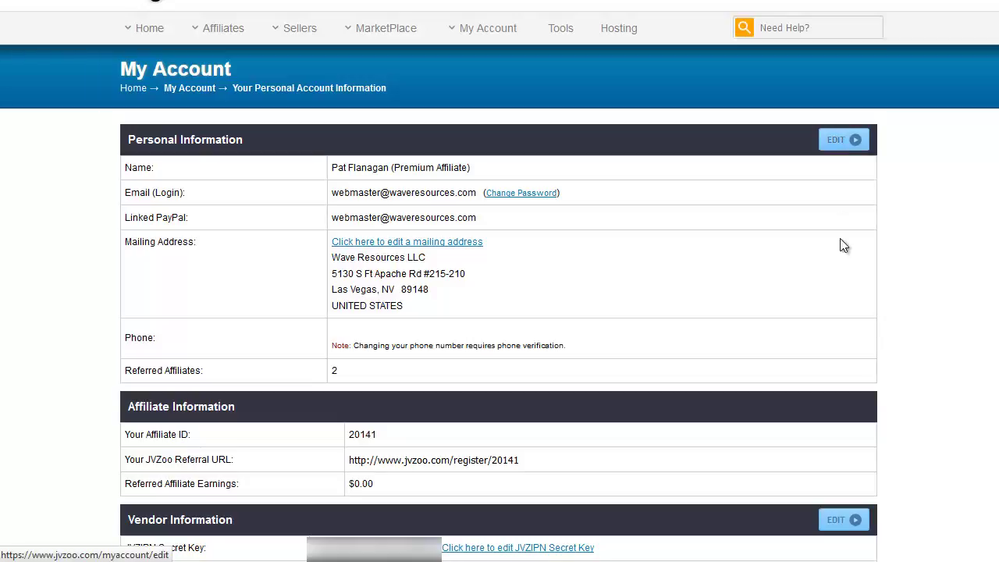
scroll(843, 245, down, 2)
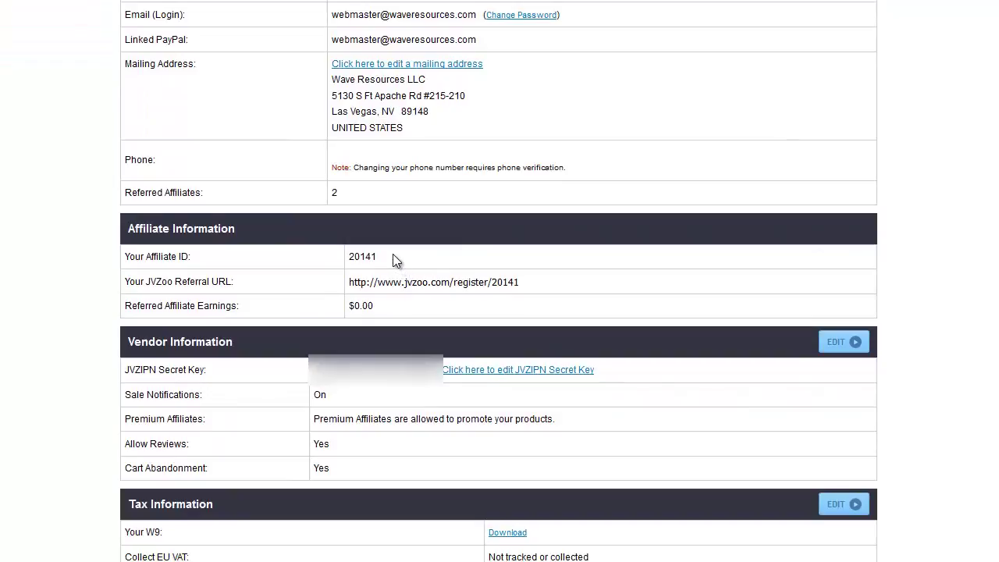
double_click(372, 257)
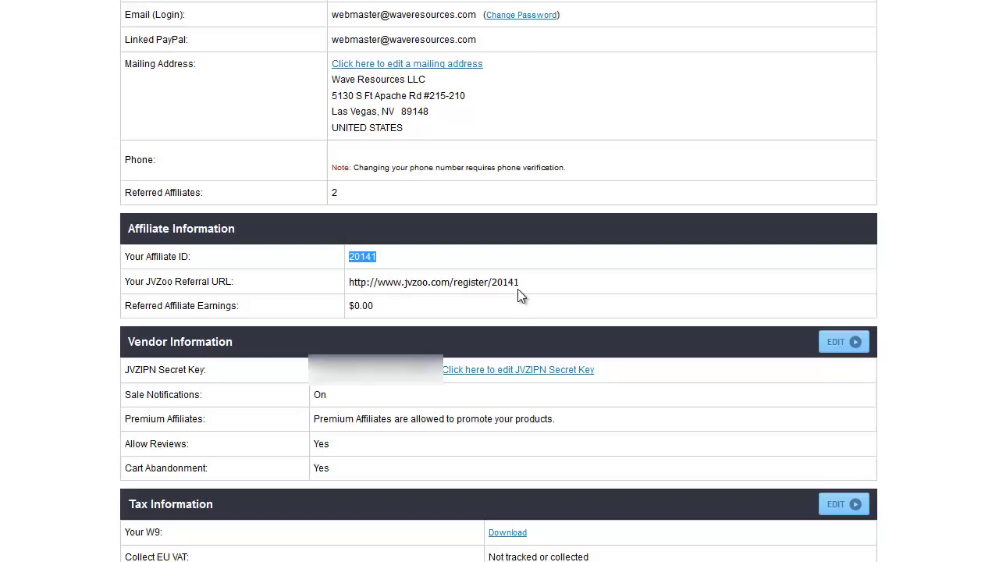
drag(519, 281, 345, 285)
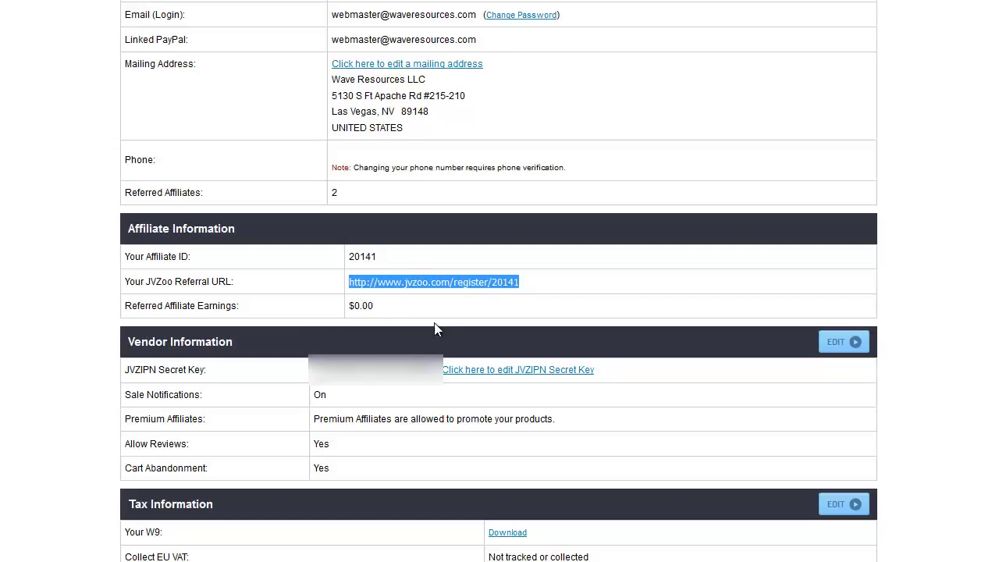
click(457, 278)
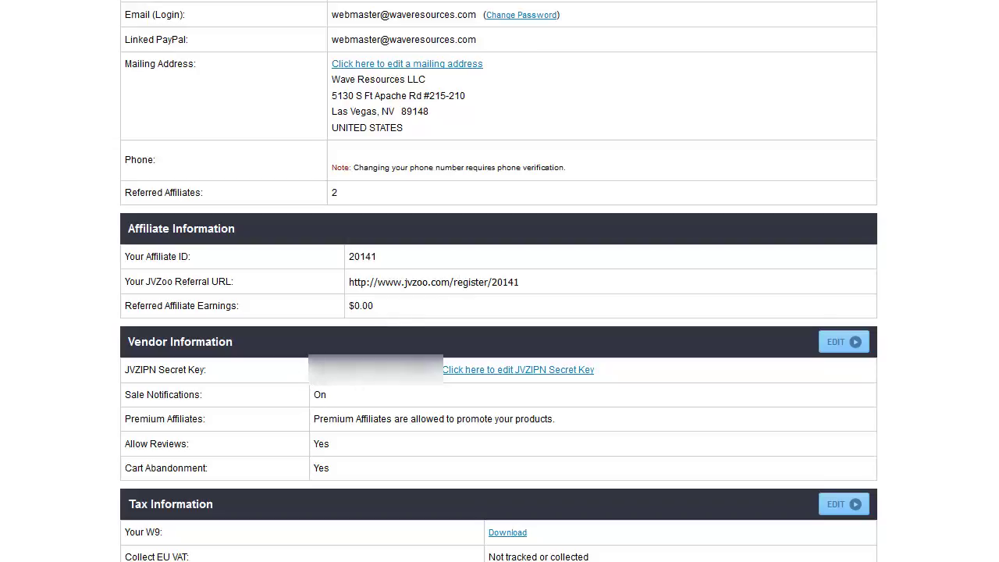
drag(321, 370, 437, 370)
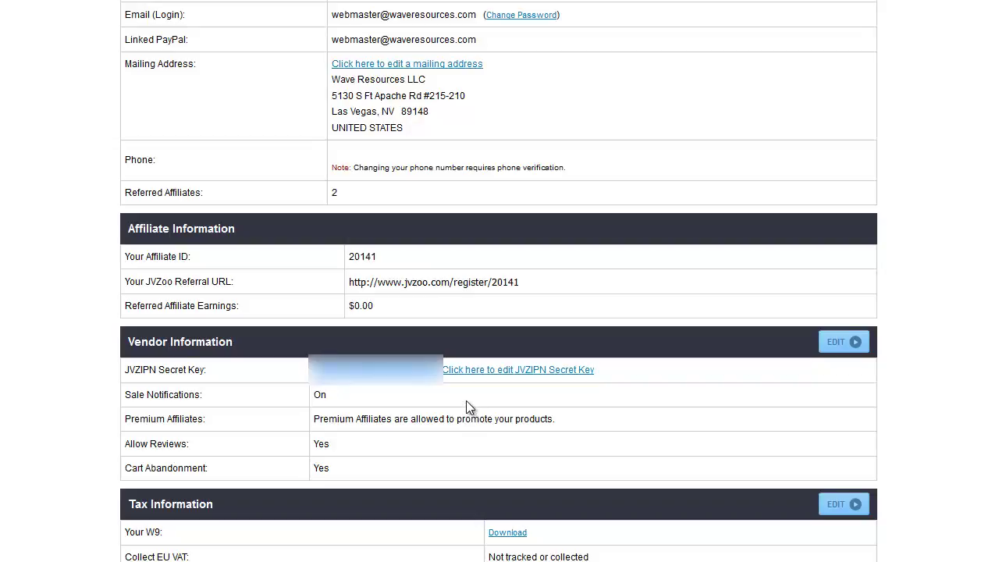
drag(322, 371, 385, 370)
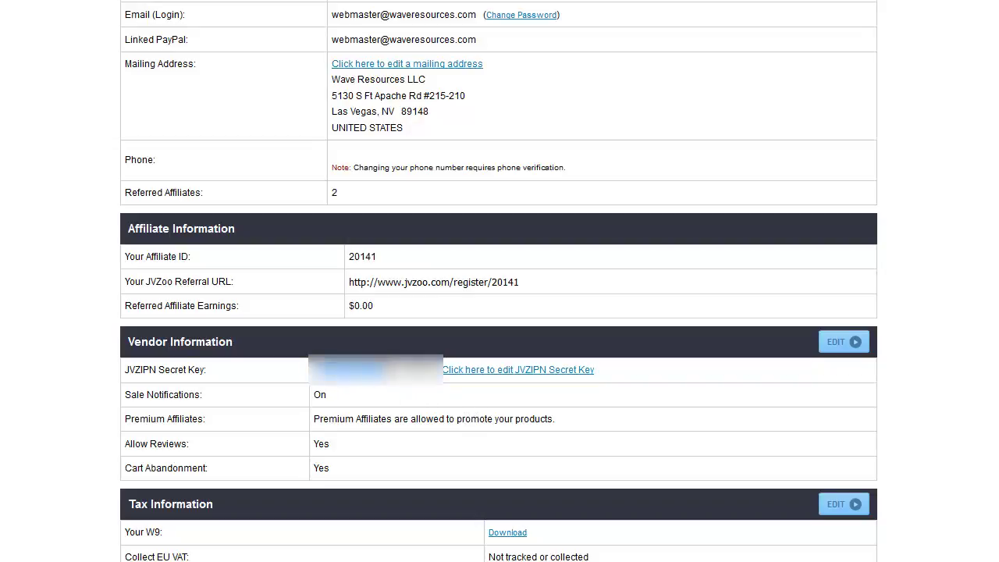
click(395, 387)
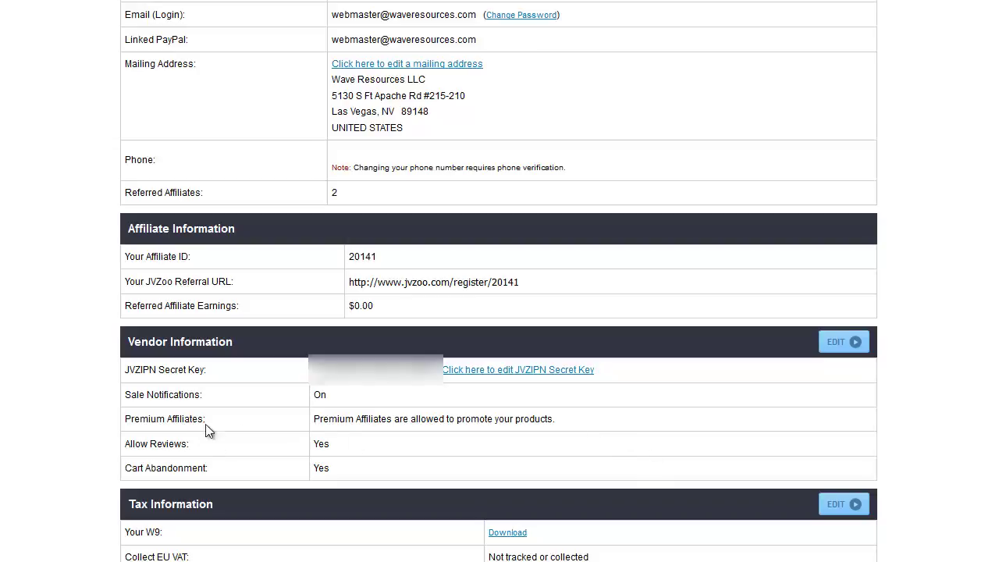
scroll(658, 361, up, 2)
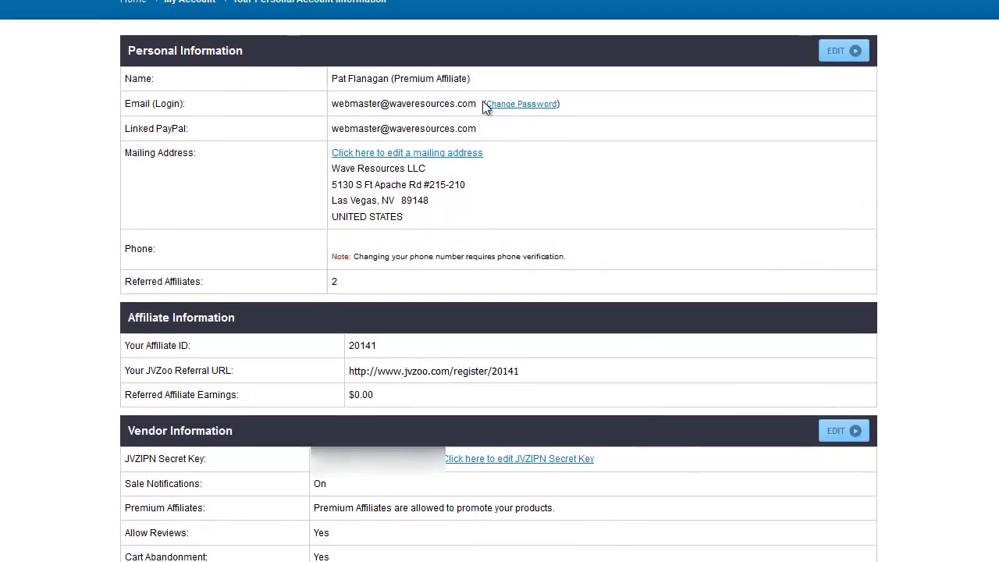
scroll(445, 400, down, 4)
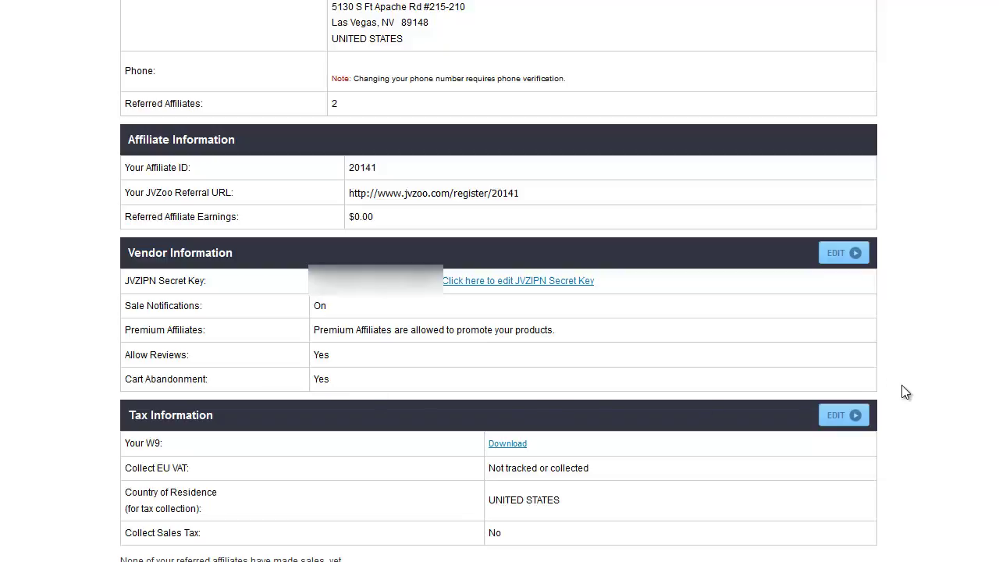
scroll(939, 393, down, 2)
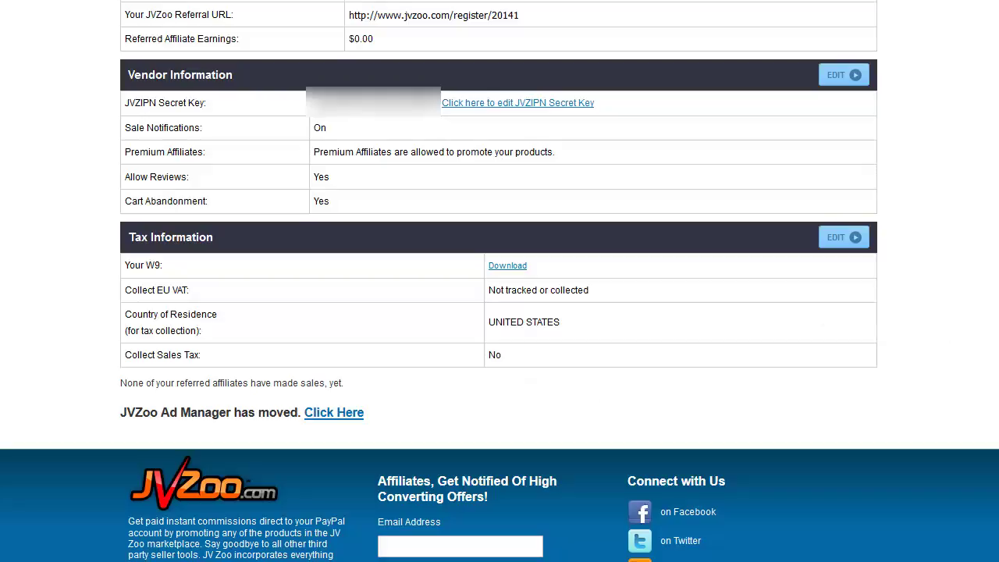
scroll(500, 281, up, 10)
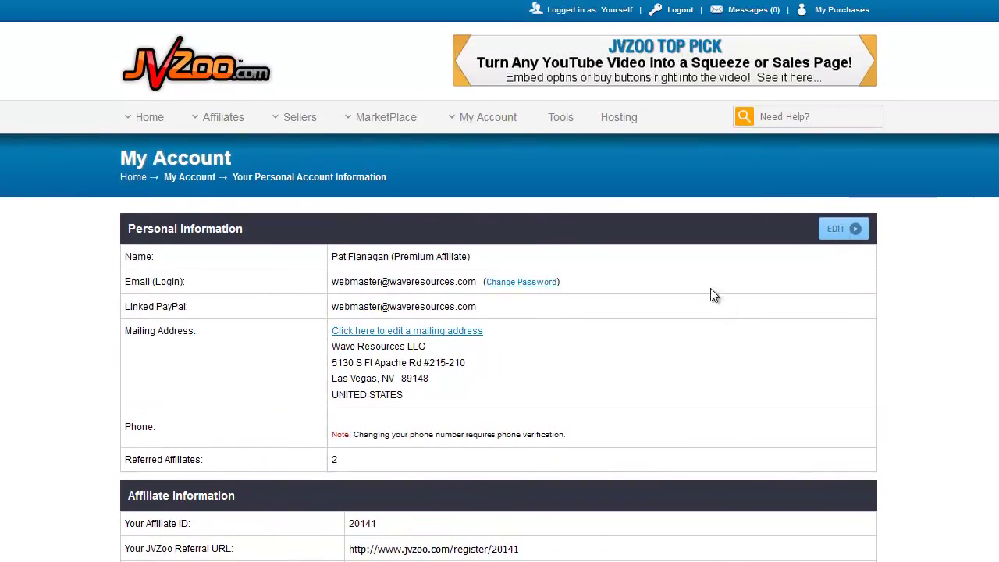
- Open the Vendor Applications page listing the active LaunchSuite app
mouse_move(486, 117)
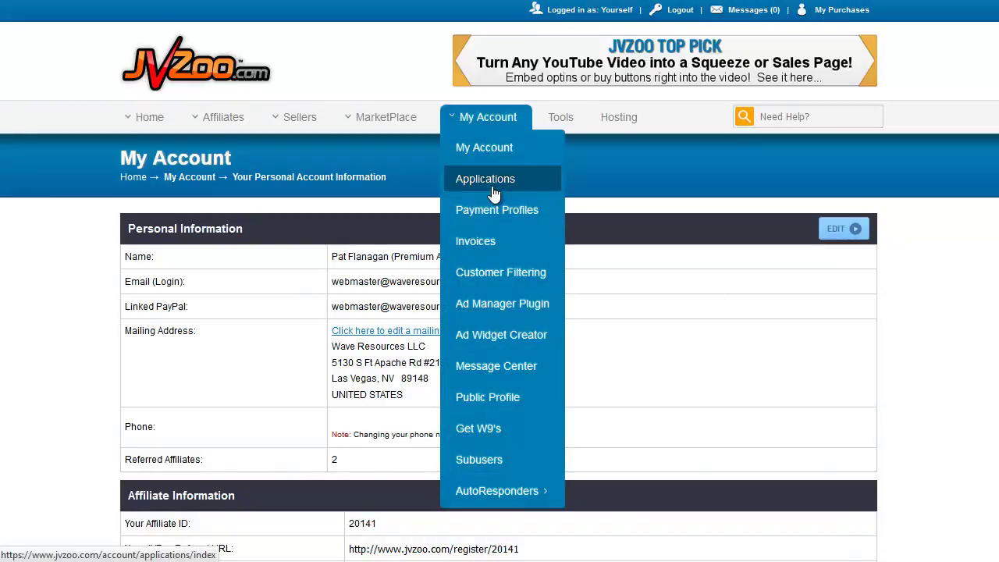
click(494, 193)
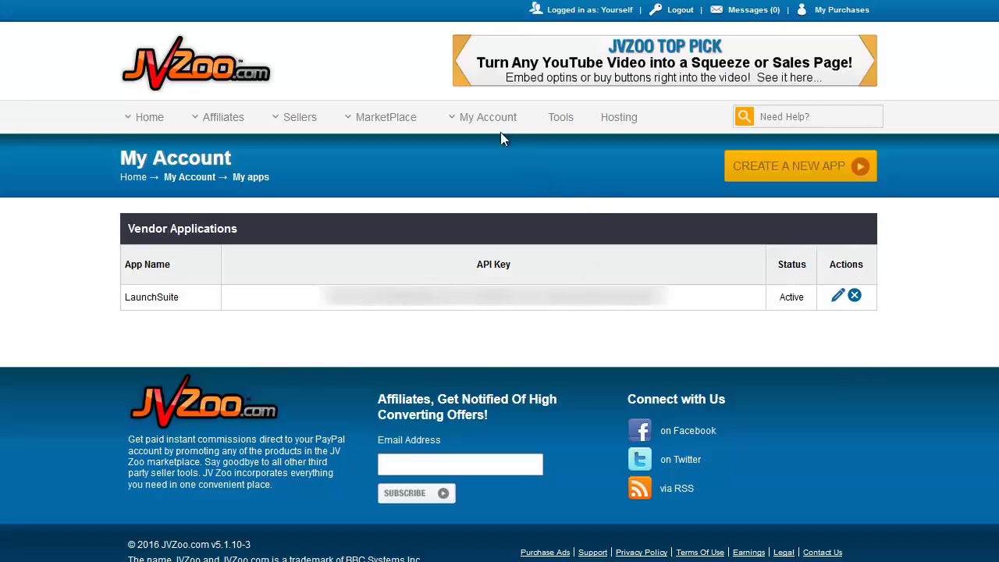
mouse_move(494, 127)
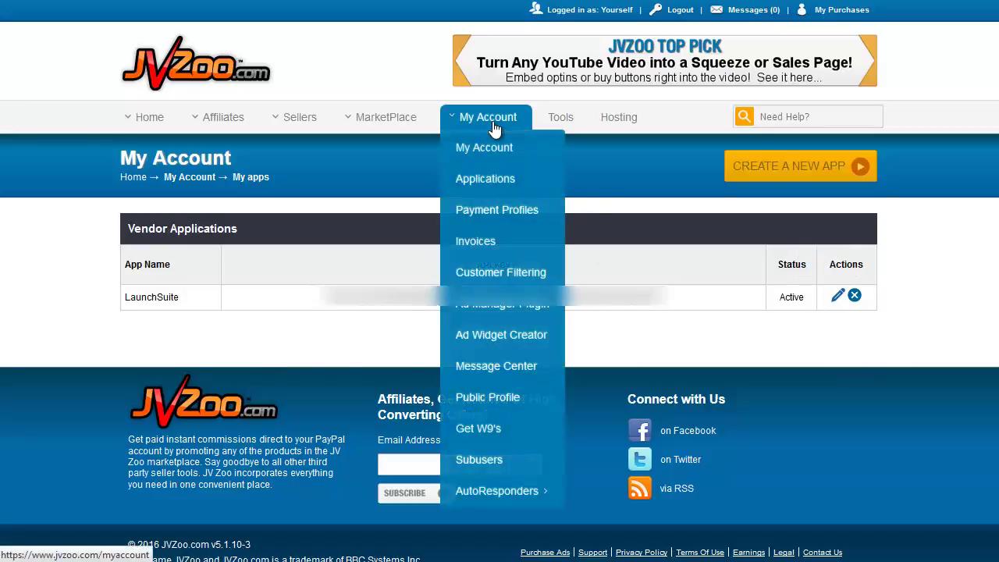
- Open Payment Profiles and review the PayPal, Stripe, Authorize.Net and Mailing Address options
click(490, 223)
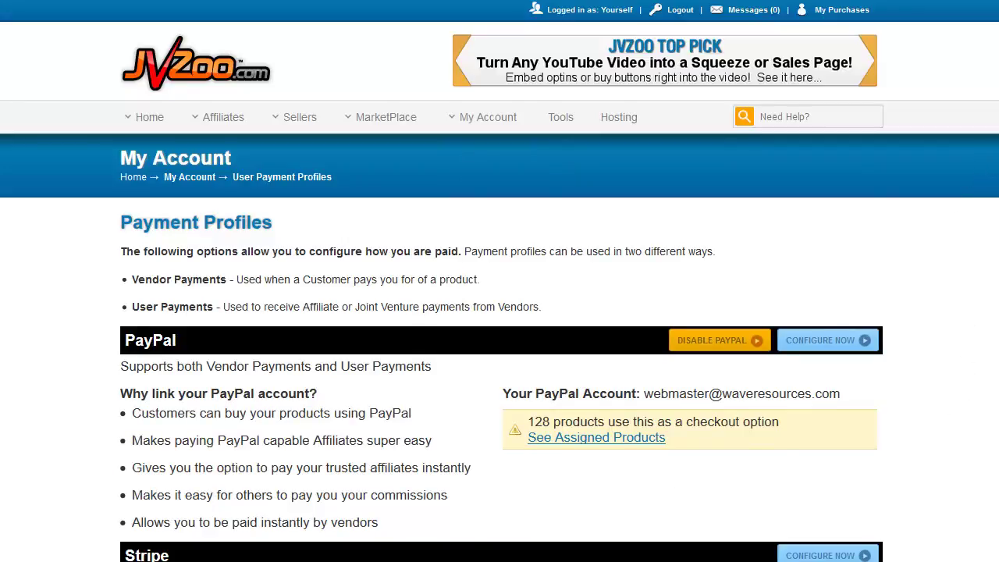
scroll(500, 281, down, 4)
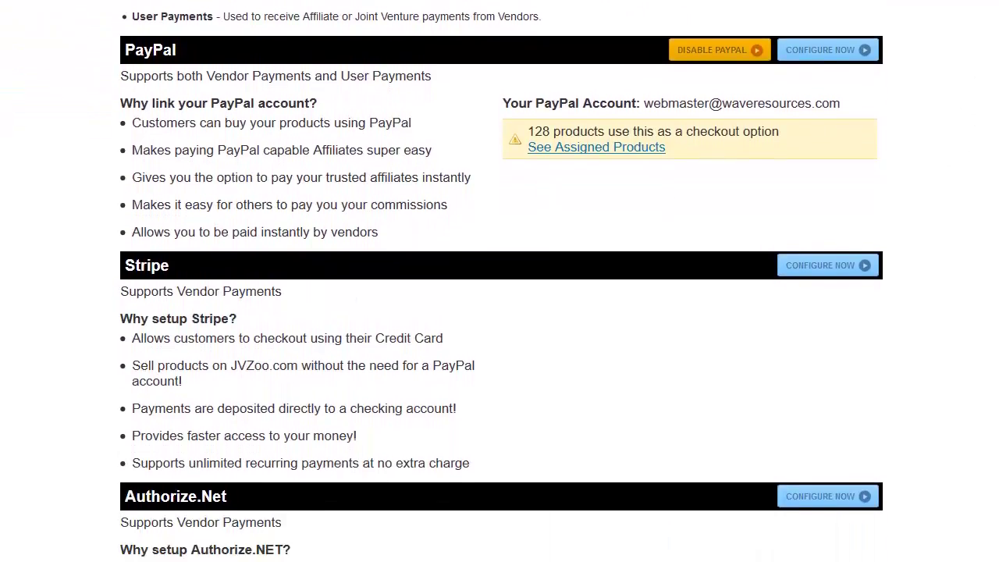
scroll(499, 281, down, 5)
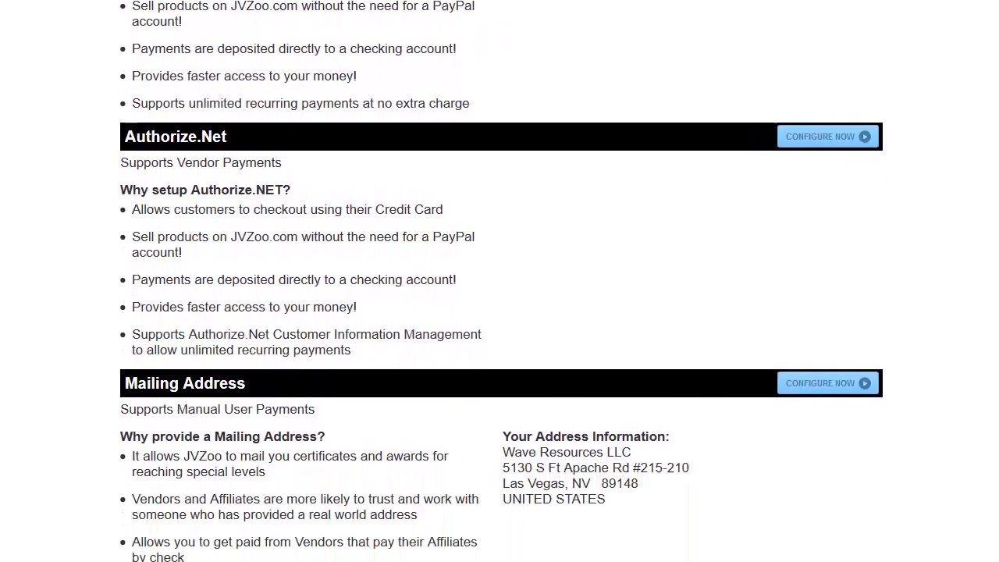
scroll(989, 461, down, 2)
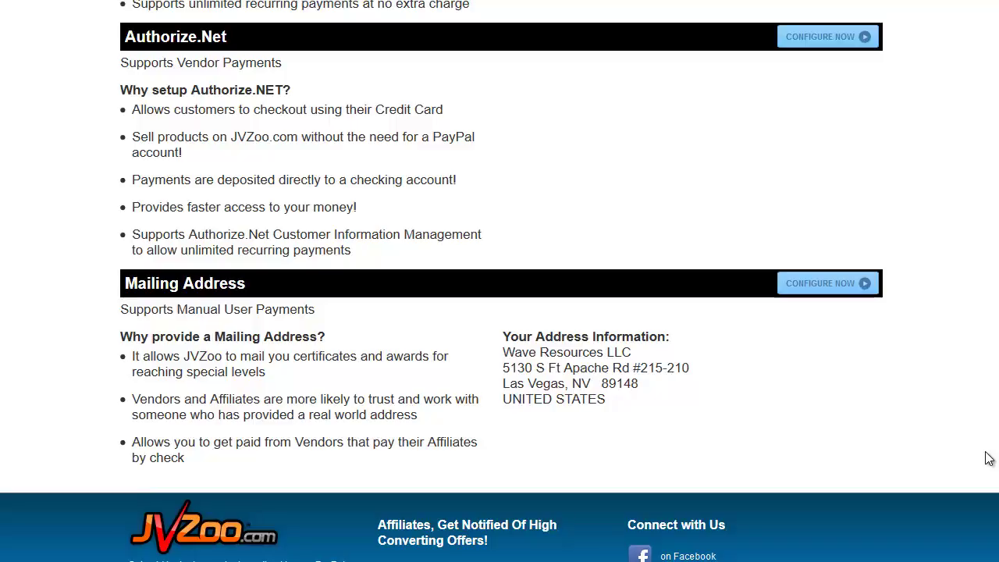
scroll(968, 367, up, 8)
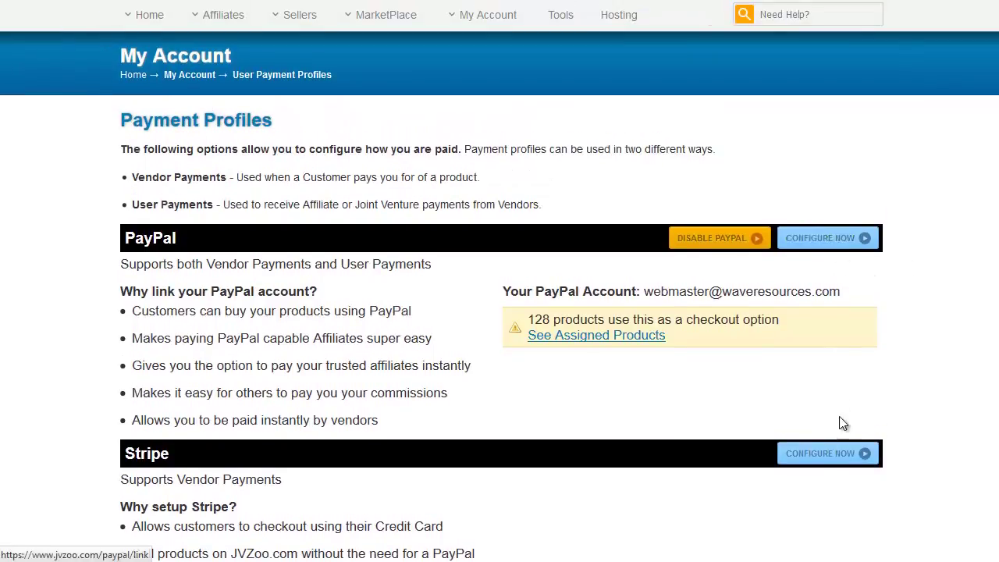
scroll(500, 281, up, 2)
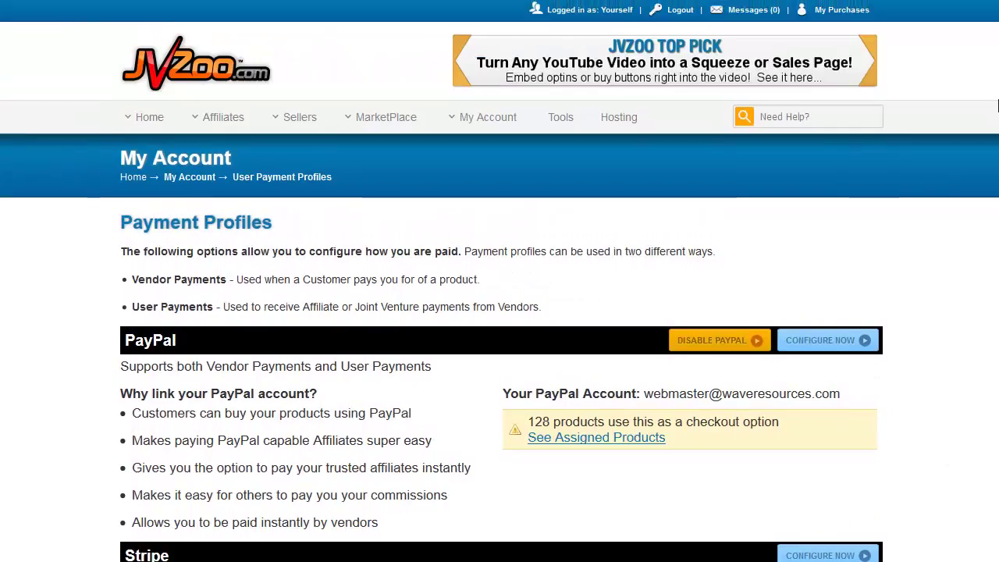
- Go to My Account > Invoices to view the empty Bills table
mouse_move(503, 125)
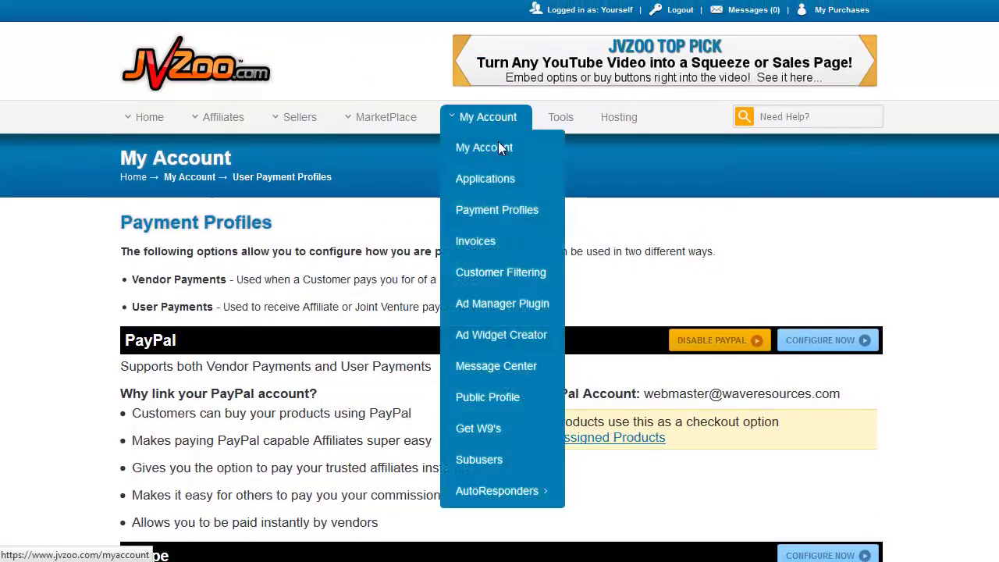
click(488, 248)
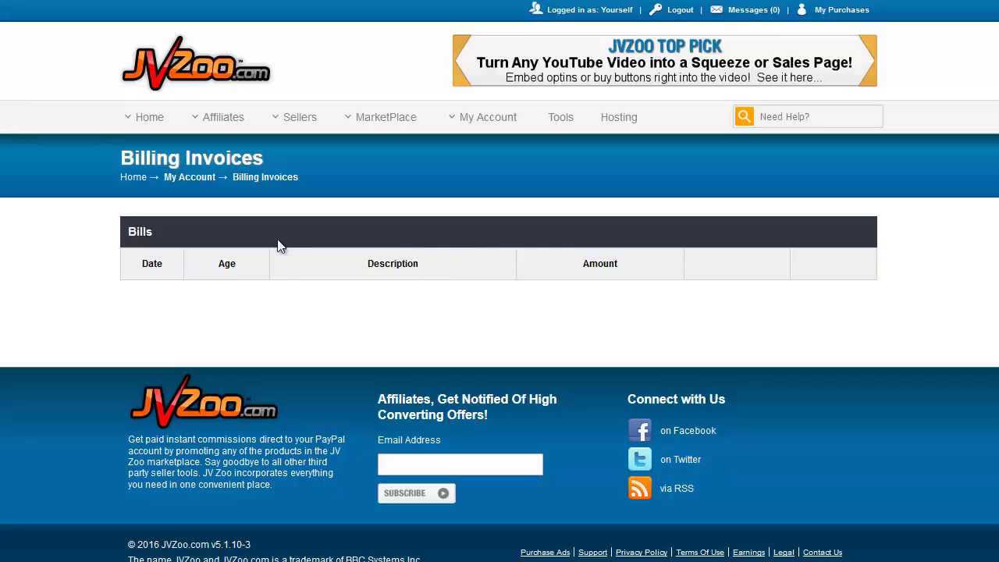
- Open Customer Filtering and scroll through the redirect, email, country and global blacklists
mouse_move(490, 118)
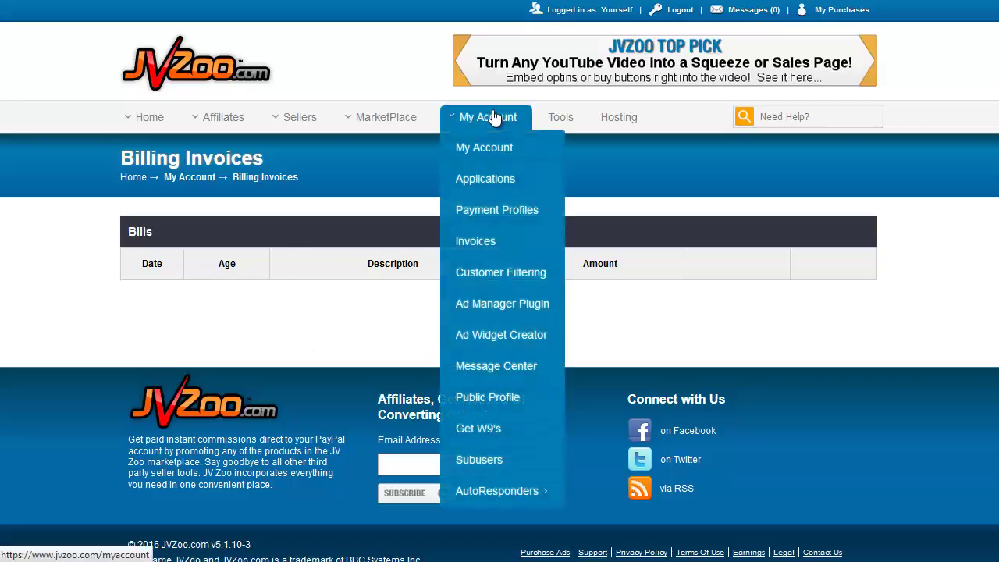
click(492, 277)
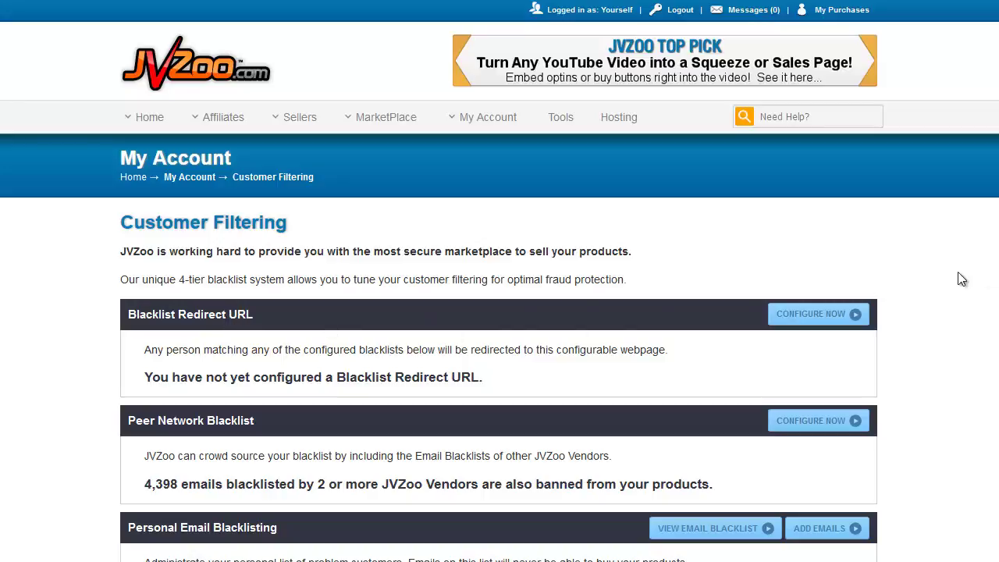
scroll(928, 256, down, 2)
scroll(929, 260, down, 1)
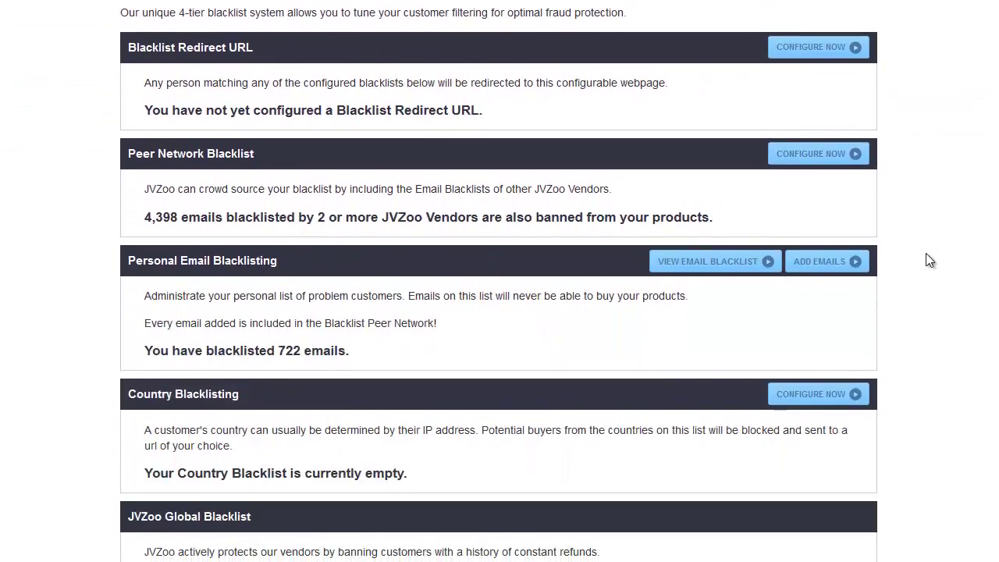
scroll(929, 260, down, 1)
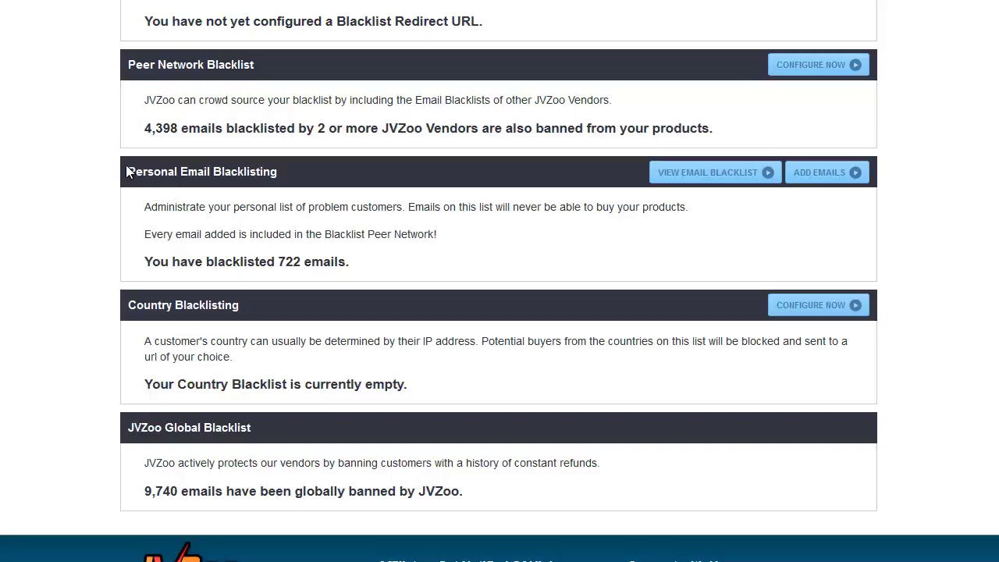
drag(135, 171, 261, 173)
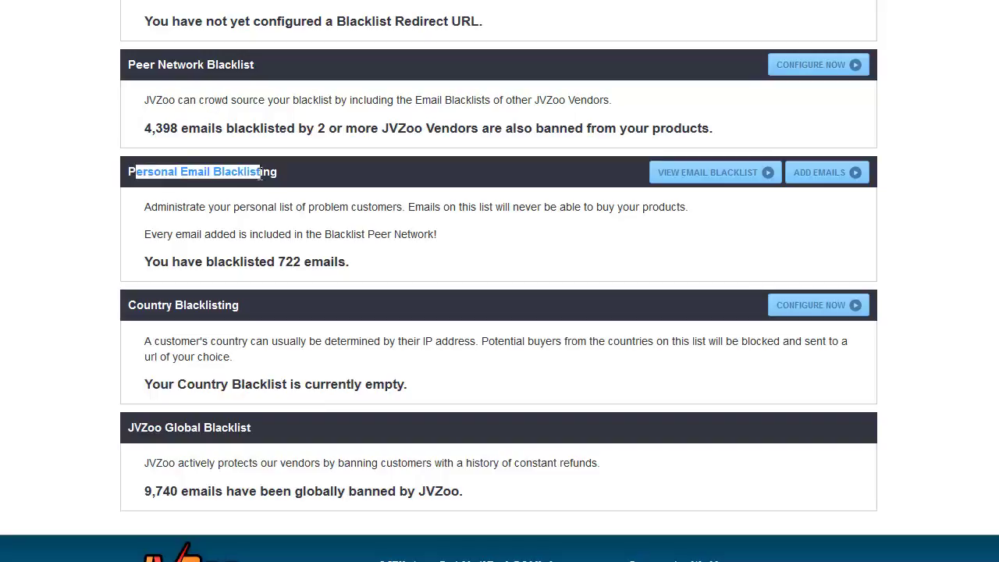
click(341, 204)
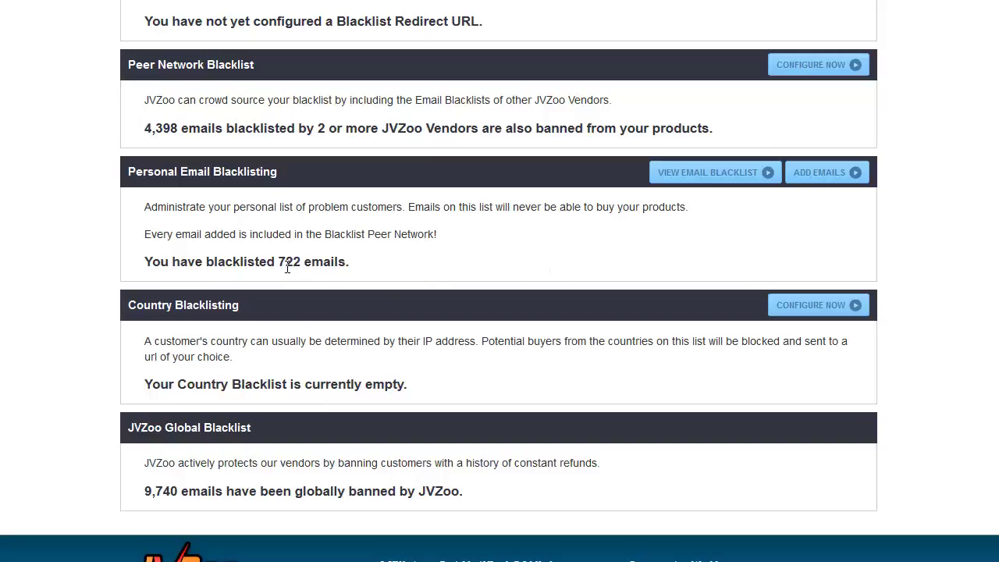
drag(286, 262, 326, 264)
click(363, 272)
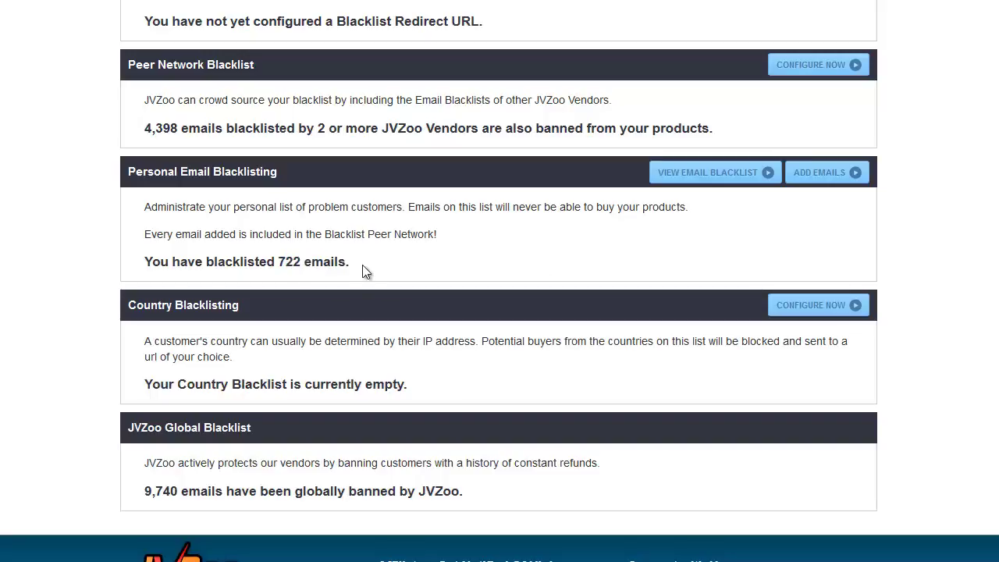